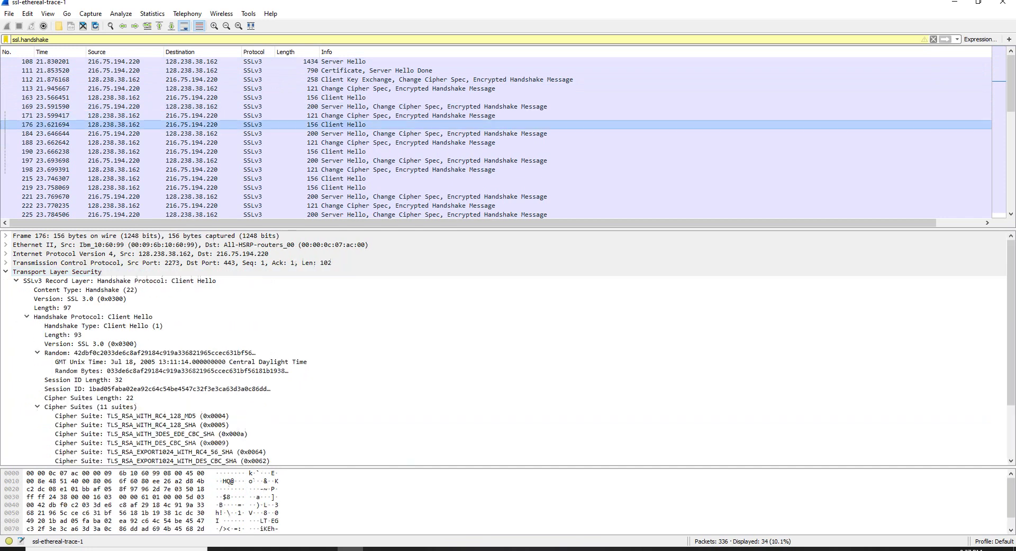
Step through the handshake packets from frame 108 to frame 176, examining each one's TLS record types.
{"action": "left_click", "coordinate": [343, 61]}
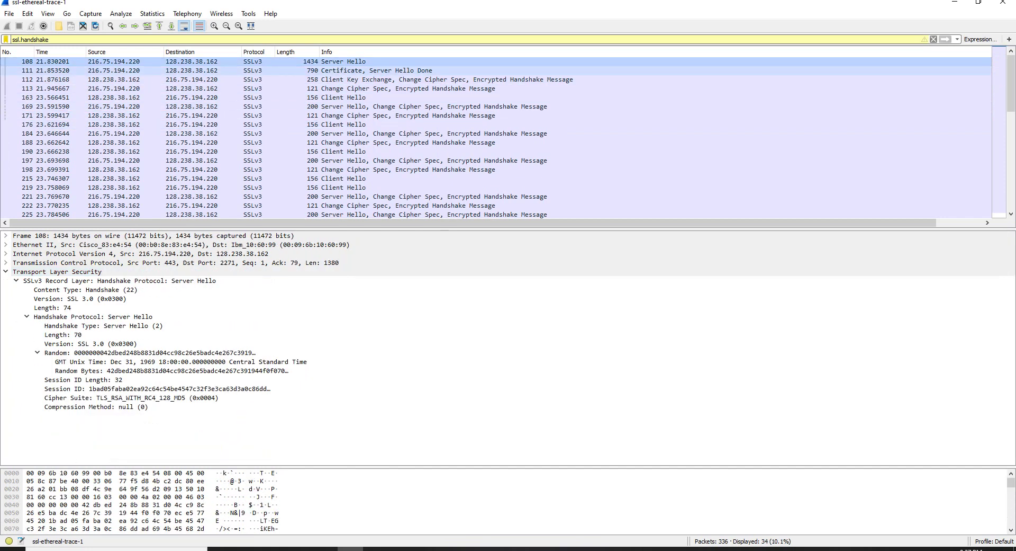
{"action": "left_click", "coordinate": [343, 70]}
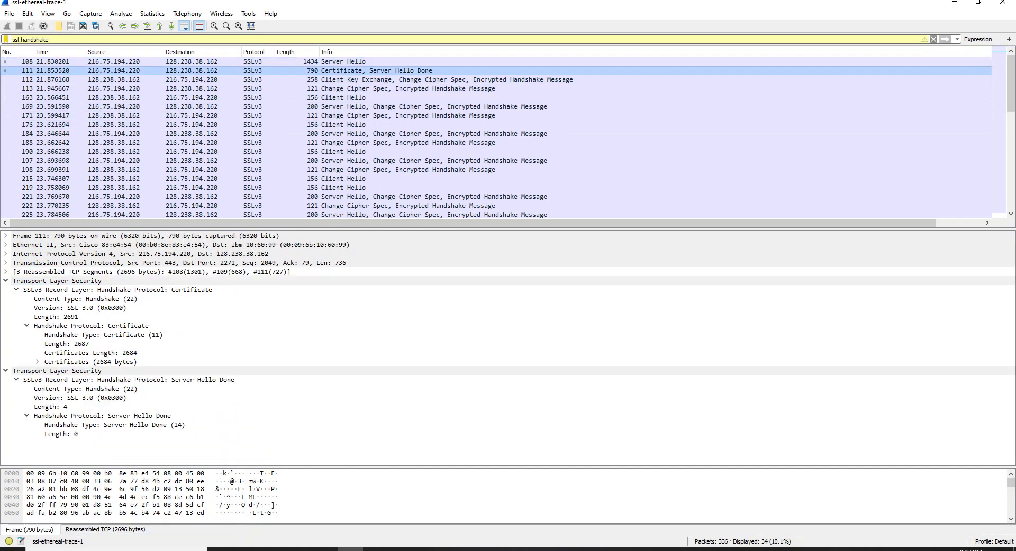
{"action": "left_click", "coordinate": [343, 79]}
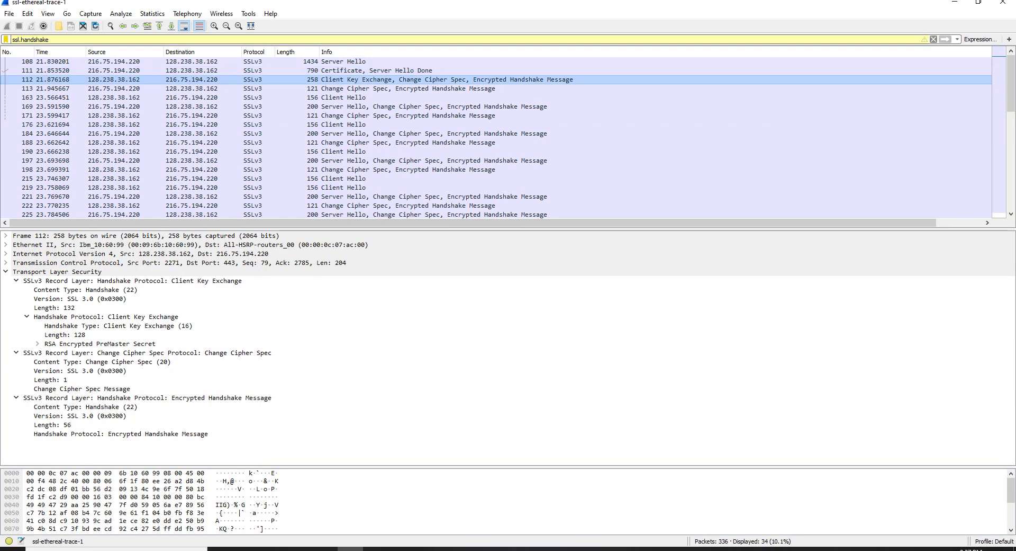
{"action": "left_click", "coordinate": [343, 88]}
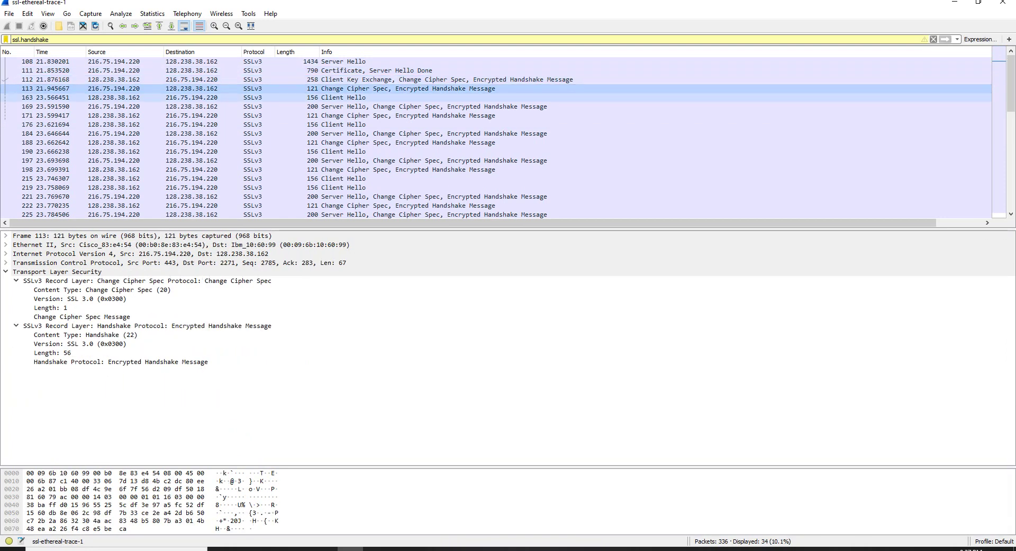
{"action": "left_click", "coordinate": [371, 98]}
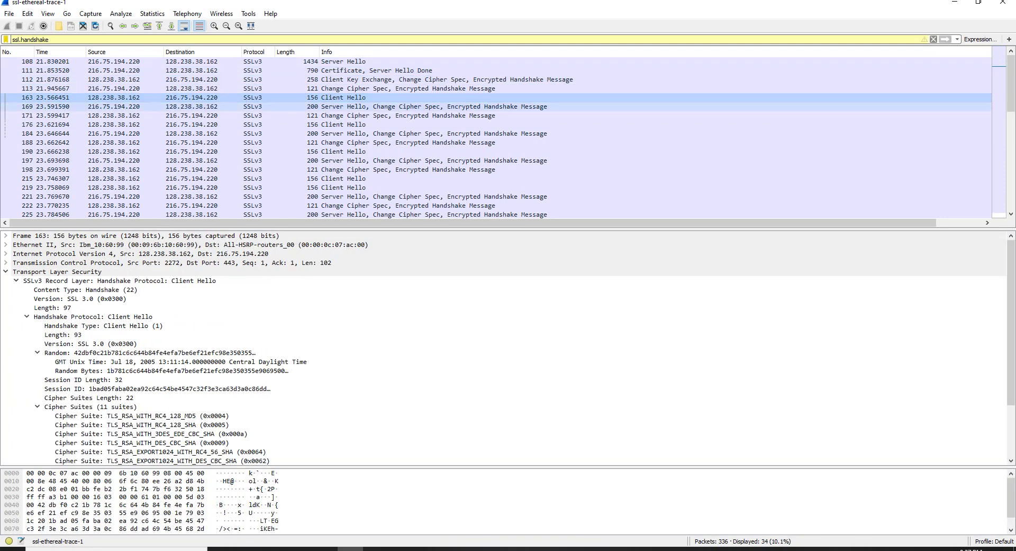
{"action": "left_click", "coordinate": [371, 106]}
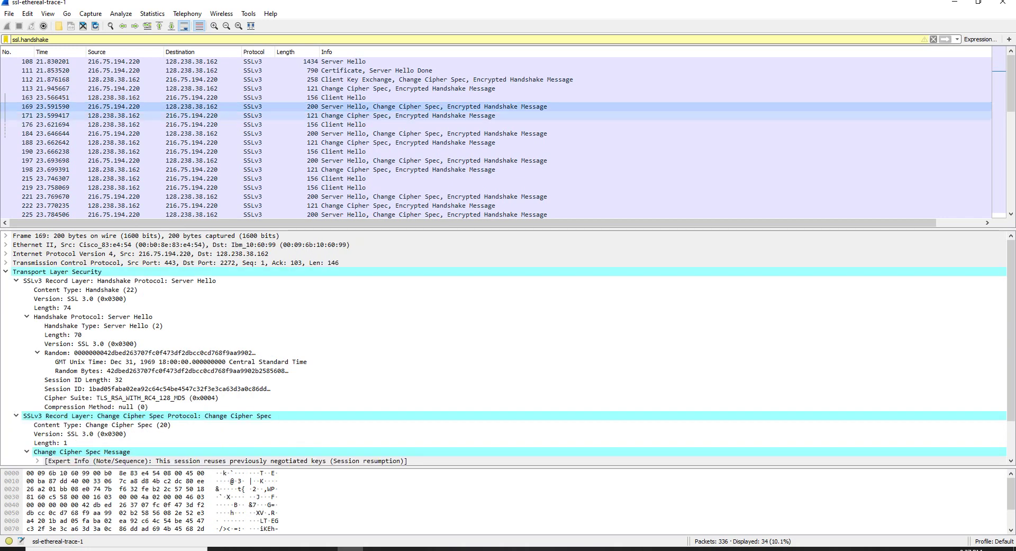
{"action": "left_click", "coordinate": [371, 115]}
{"action": "left_click", "coordinate": [371, 124]}
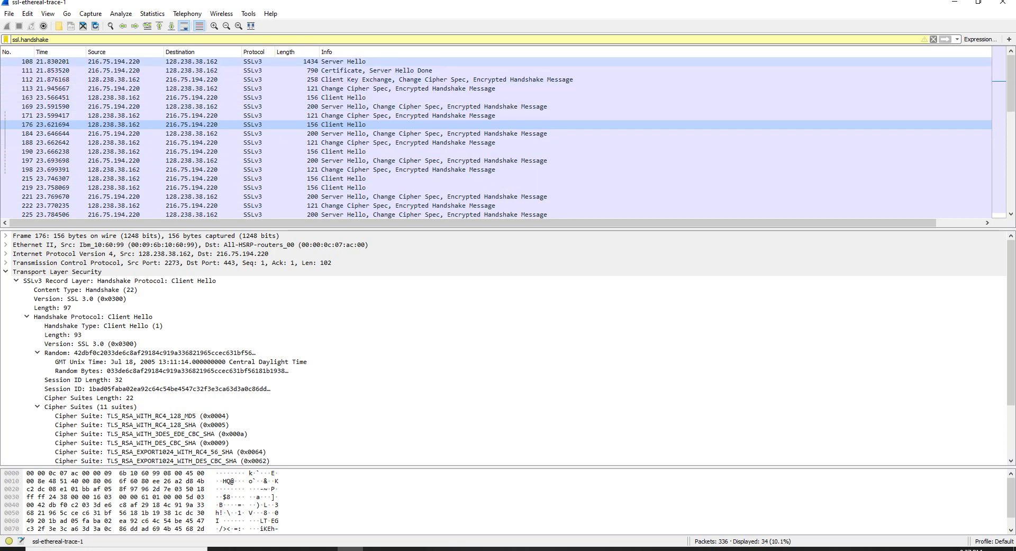
Examine the record content type, record length and first offered cipher suite in the Client Hello of frame 163.
{"action": "left_click", "coordinate": [343, 98]}
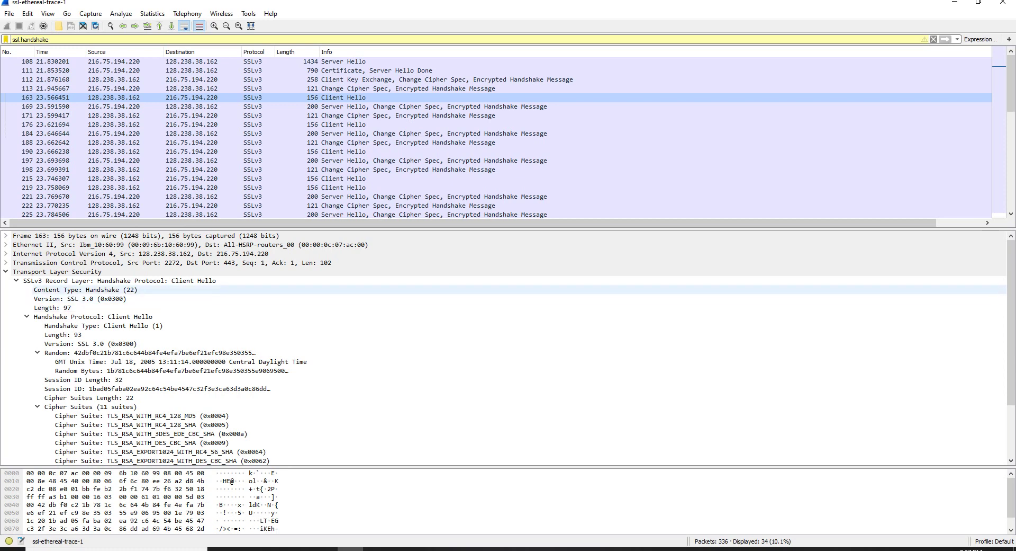
{"action": "left_click", "coordinate": [85, 290]}
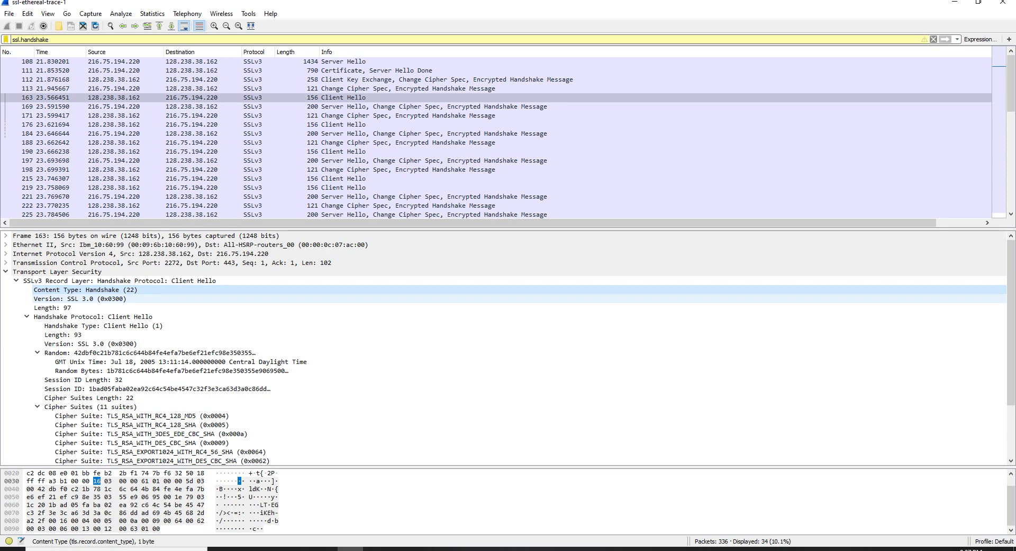
{"action": "key", "text": "Down"}
{"action": "key", "text": "Down"}
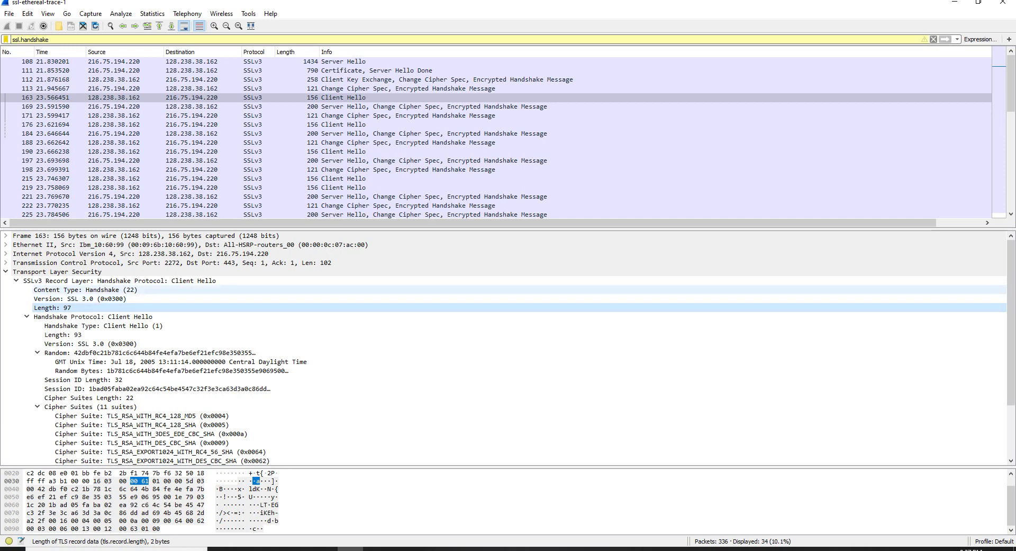
{"action": "left_click", "coordinate": [86, 290]}
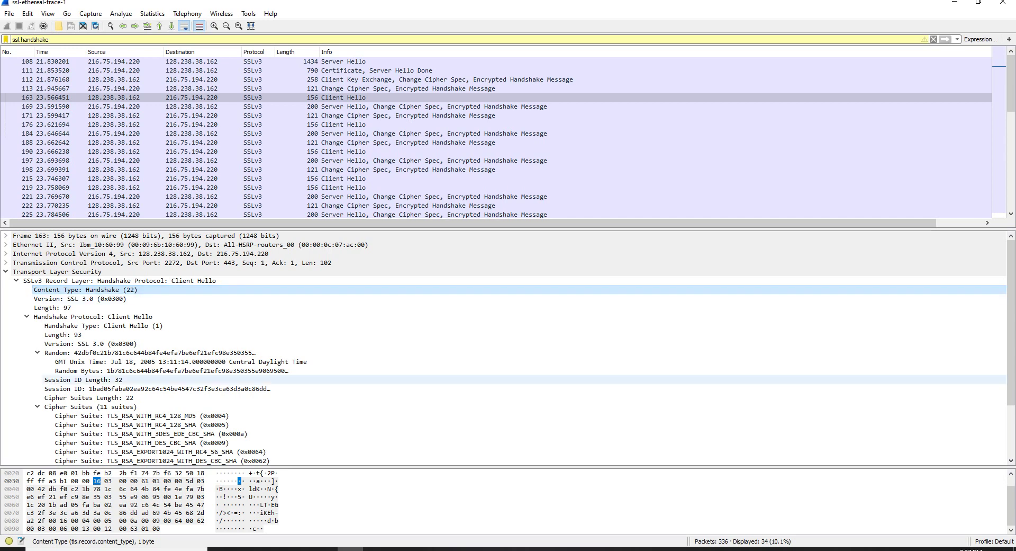
{"action": "scroll", "coordinate": [159, 416], "scroll_direction": "down", "scroll_amount": 3}
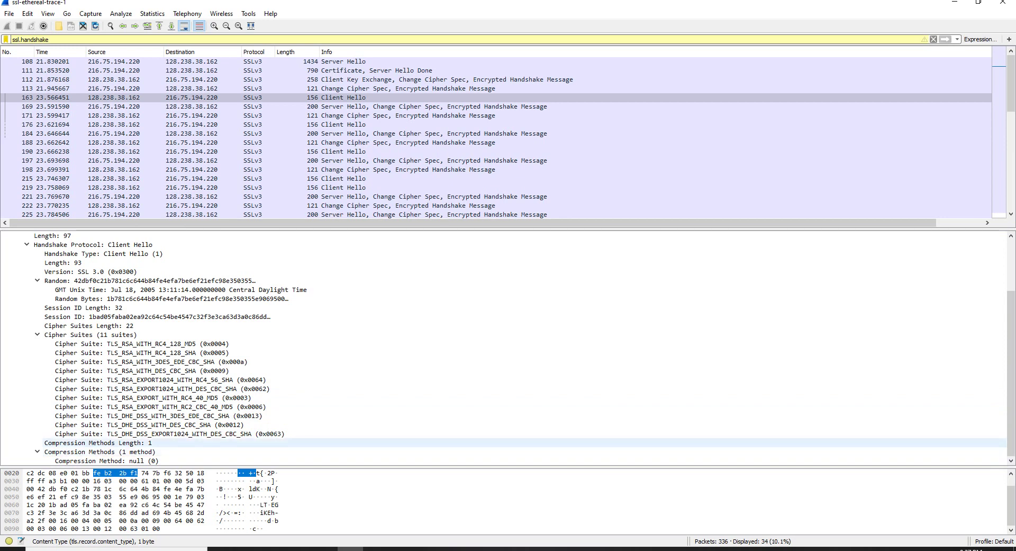
{"action": "left_click", "coordinate": [141, 343]}
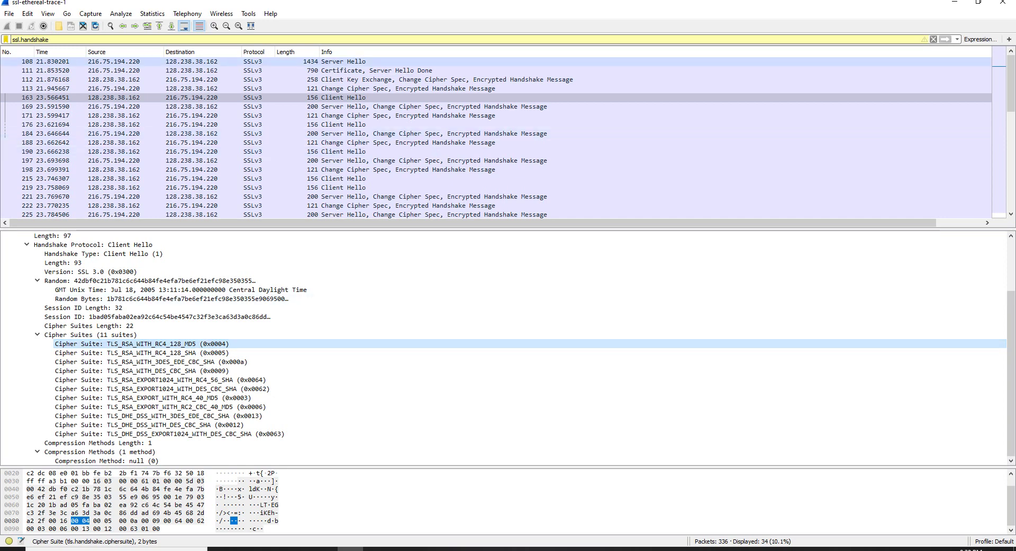
Examine the chosen cipher suite, random value and session ID length in frame 108's Server Hello, and check the certificate packet in frame 111.
{"action": "left_click", "coordinate": [343, 61]}
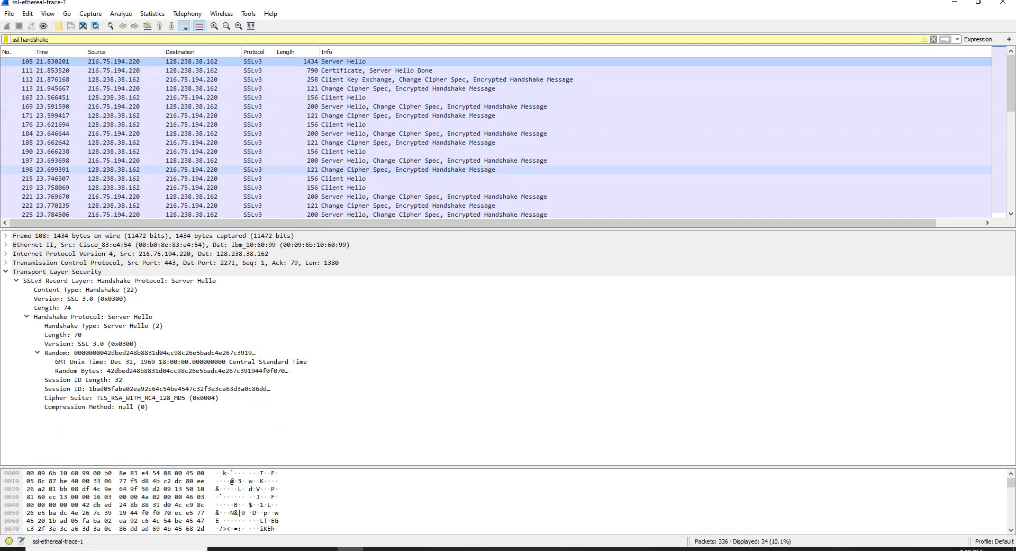
{"action": "left_click", "coordinate": [131, 397]}
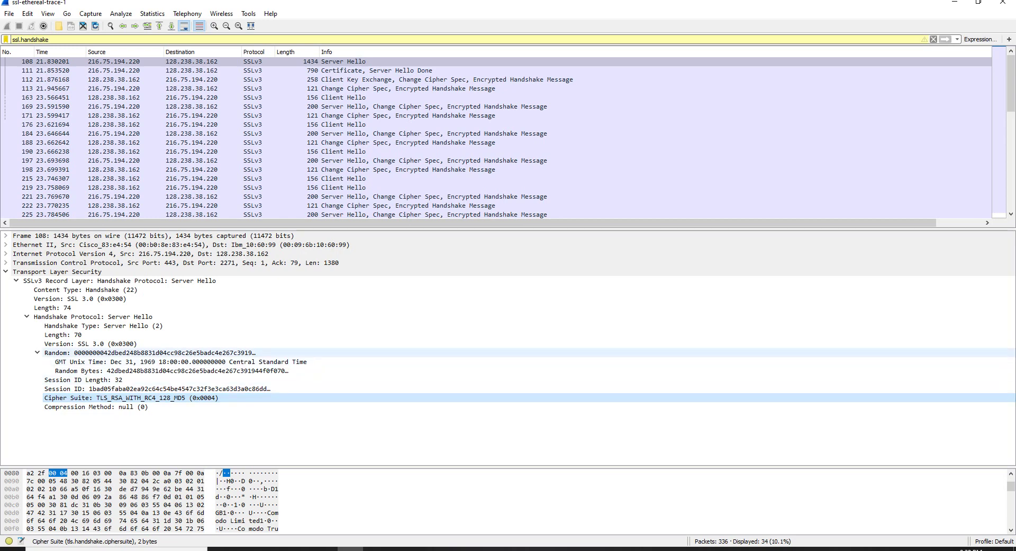
{"action": "left_click", "coordinate": [150, 352]}
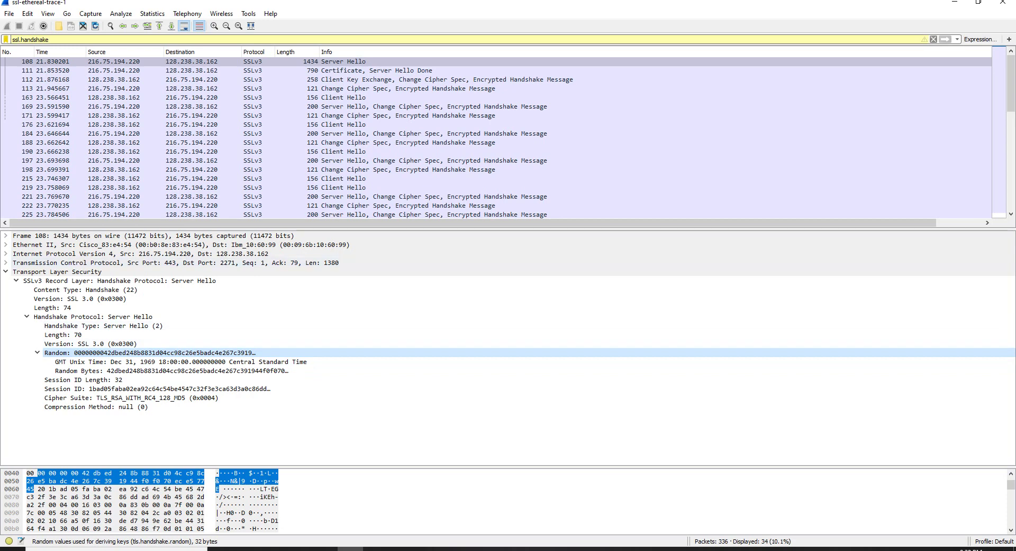
{"action": "left_click", "coordinate": [84, 379]}
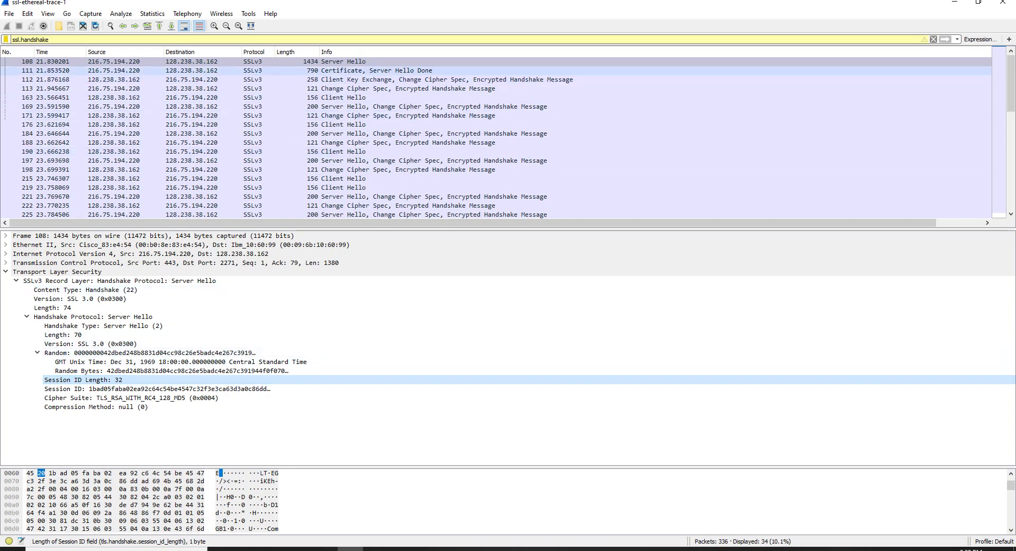
{"action": "left_click", "coordinate": [377, 70]}
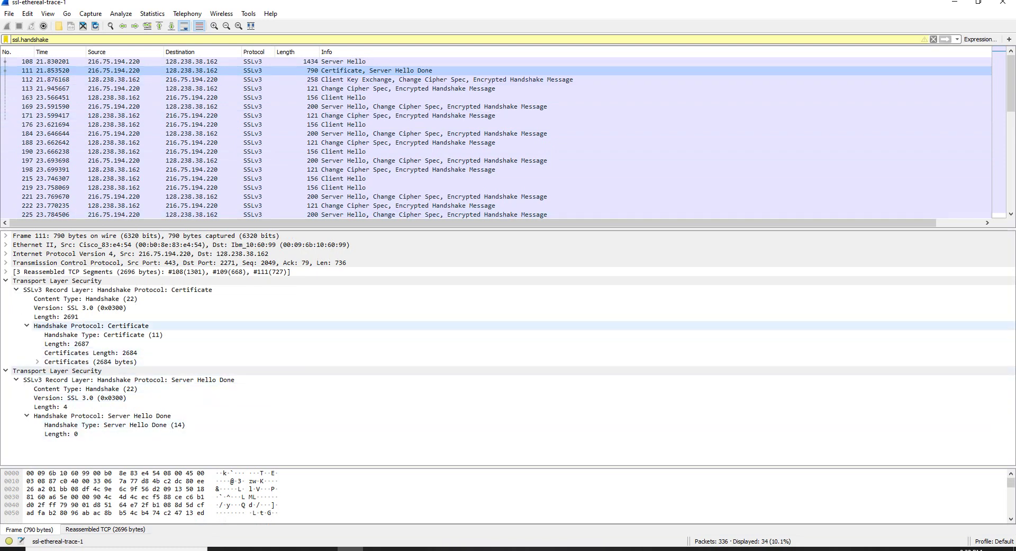
{"action": "left_click", "coordinate": [343, 61]}
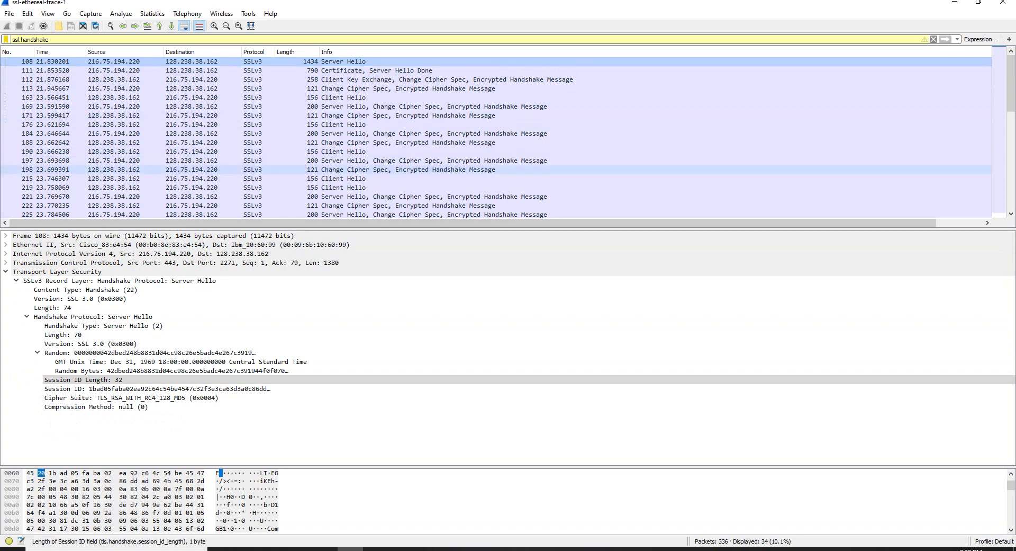
Examine the Client Key Exchange, Change Cipher Spec and Encrypted Handshake Message records in frame 112, and view the Server Hello in frame 169.
{"action": "left_click", "coordinate": [211, 79]}
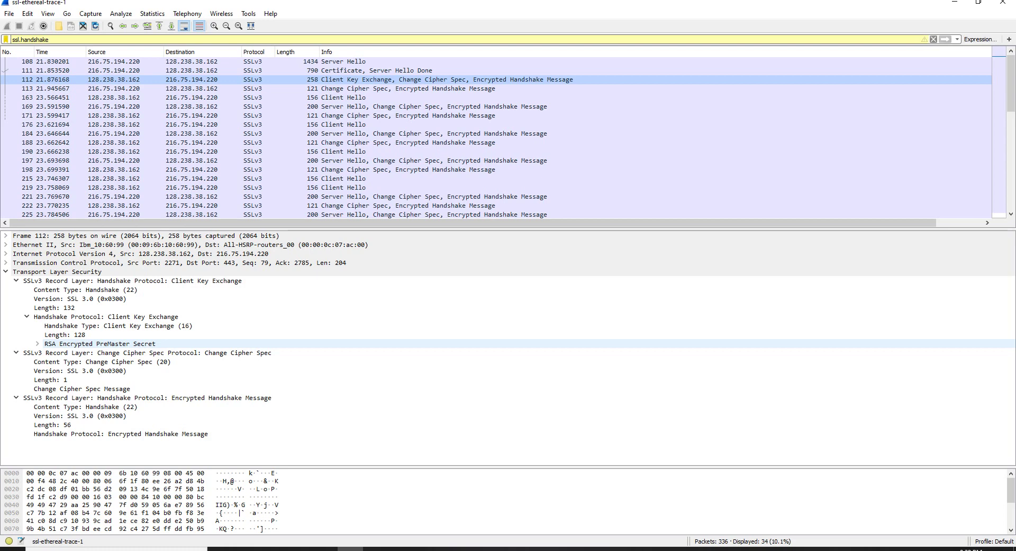
{"action": "left_click", "coordinate": [64, 334]}
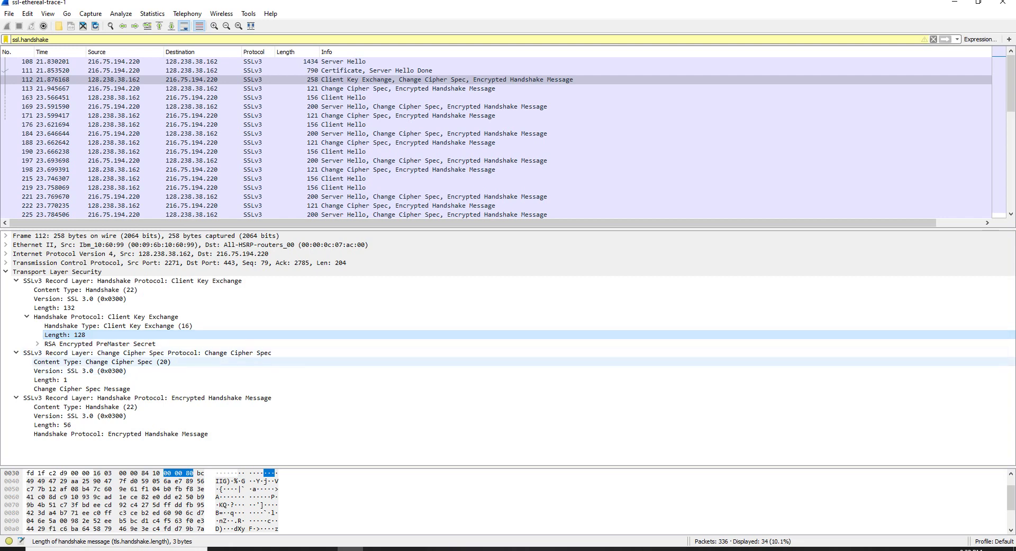
{"action": "left_click", "coordinate": [102, 361]}
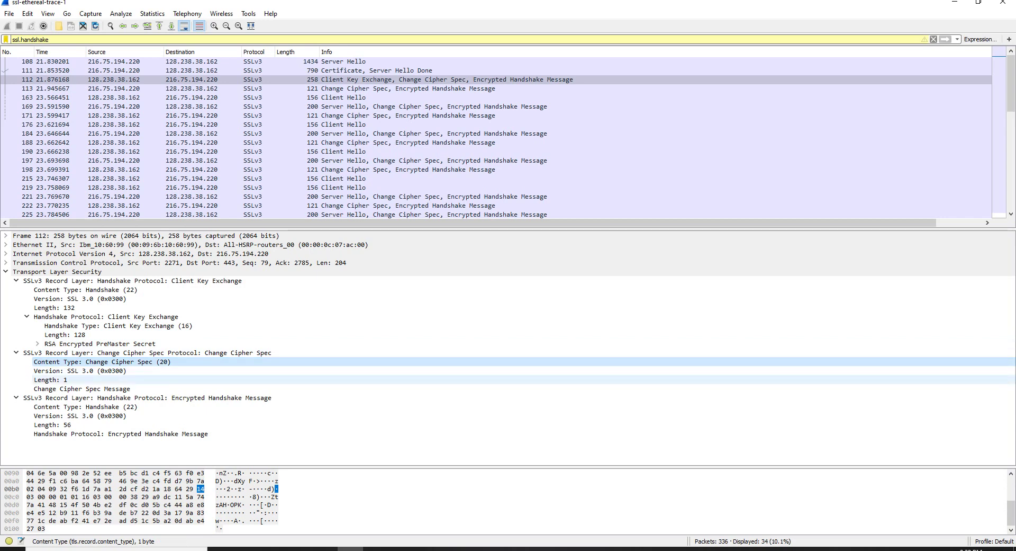
{"action": "left_click", "coordinate": [50, 380]}
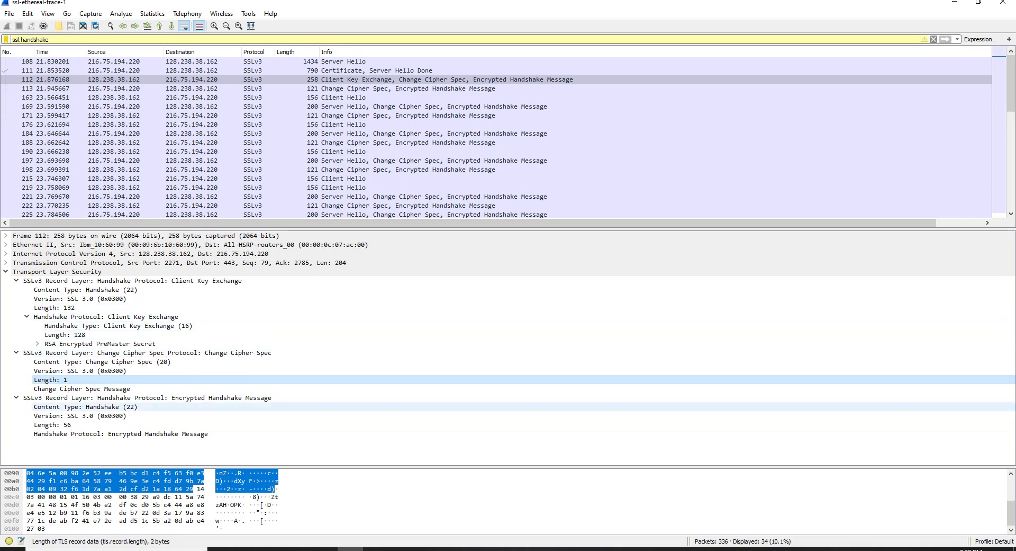
{"action": "left_click", "coordinate": [120, 433]}
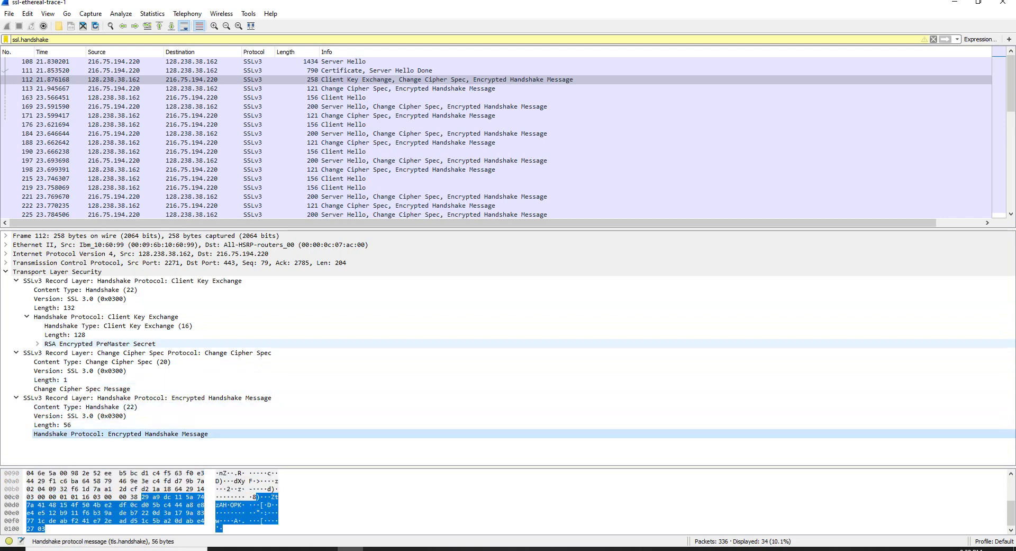
{"action": "left_click", "coordinate": [433, 106]}
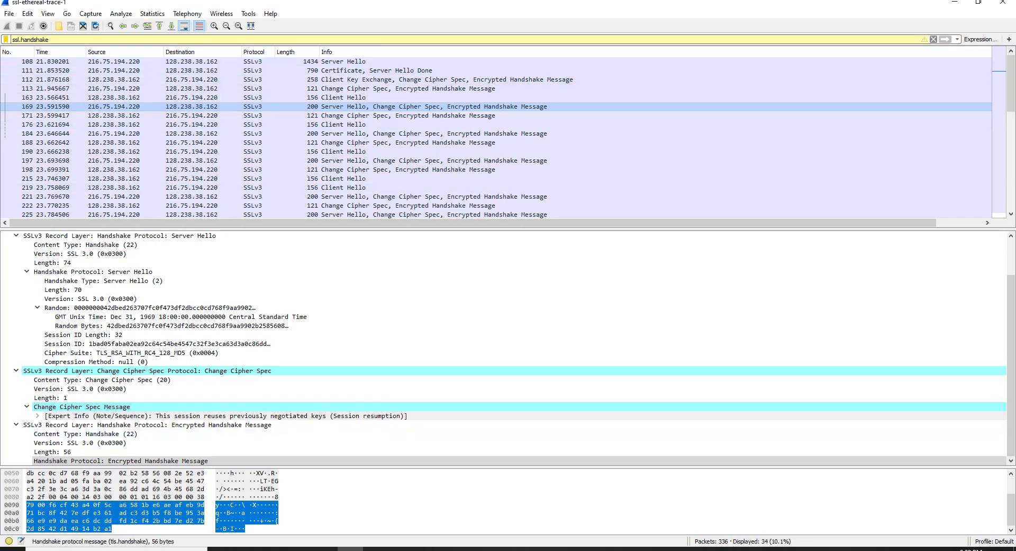
Clear the ssl.handshake display filter and highlight the encrypted application data in frame 122.
{"action": "left_click", "coordinate": [934, 39]}
{"action": "scroll", "coordinate": [496, 137], "scroll_direction": "up", "scroll_amount": 7}
{"action": "scroll", "coordinate": [496, 137], "scroll_direction": "up", "scroll_amount": 7}
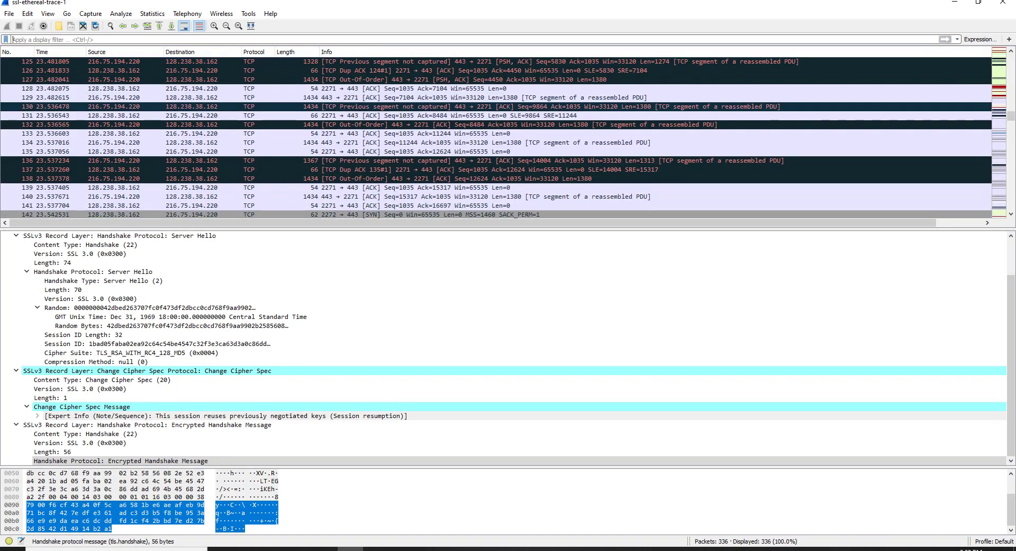
{"action": "left_click", "coordinate": [459, 170]}
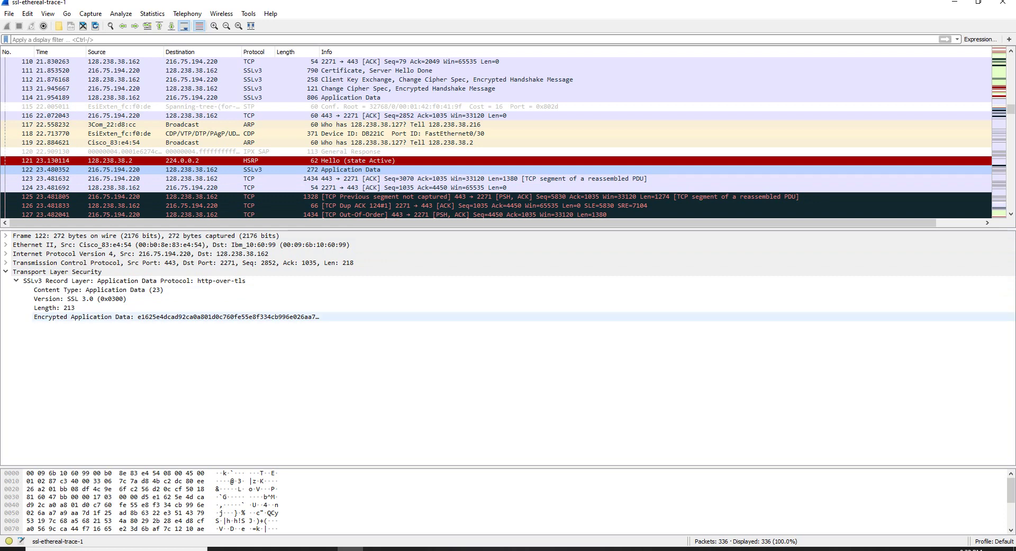
{"action": "left_click", "coordinate": [176, 316]}
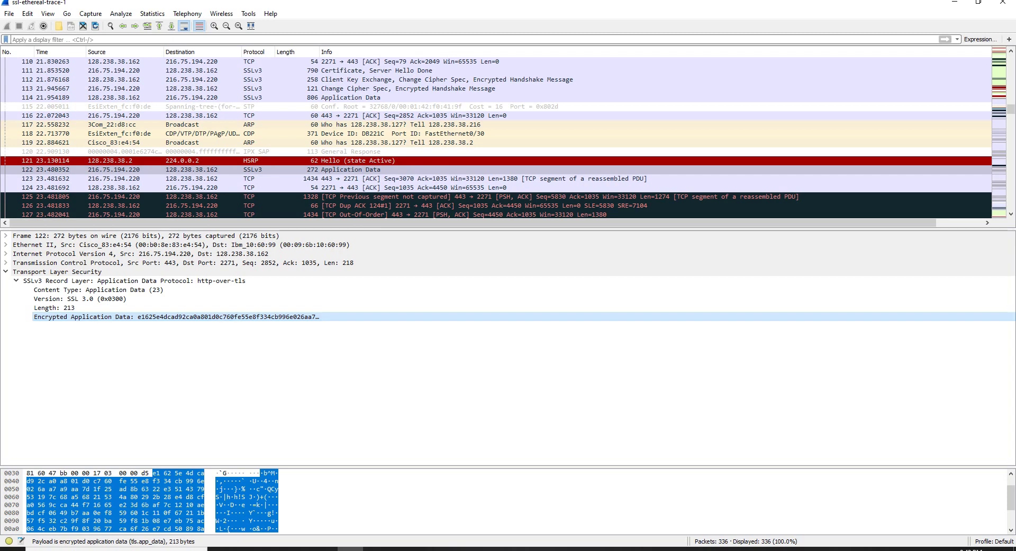
{"action": "left_click", "coordinate": [401, 548]}
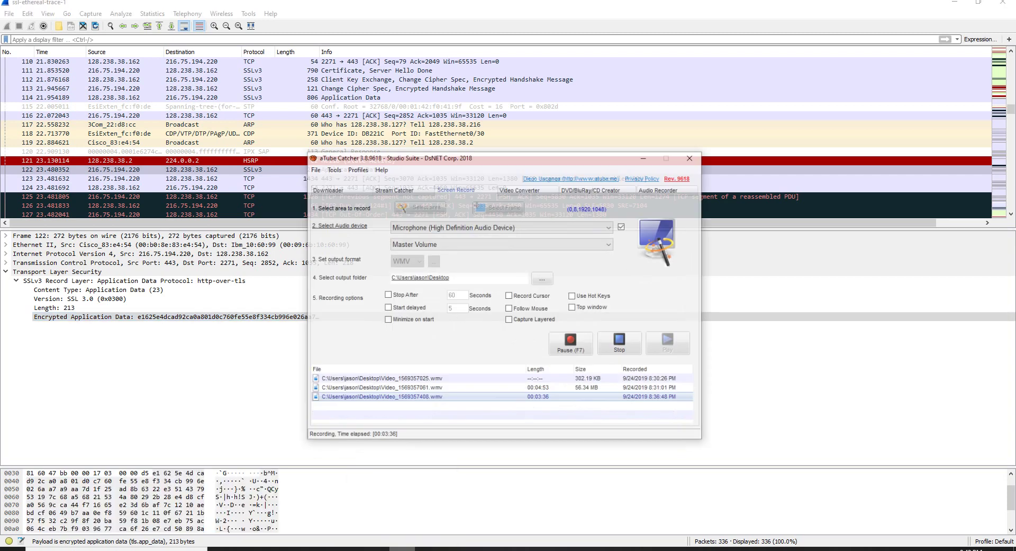